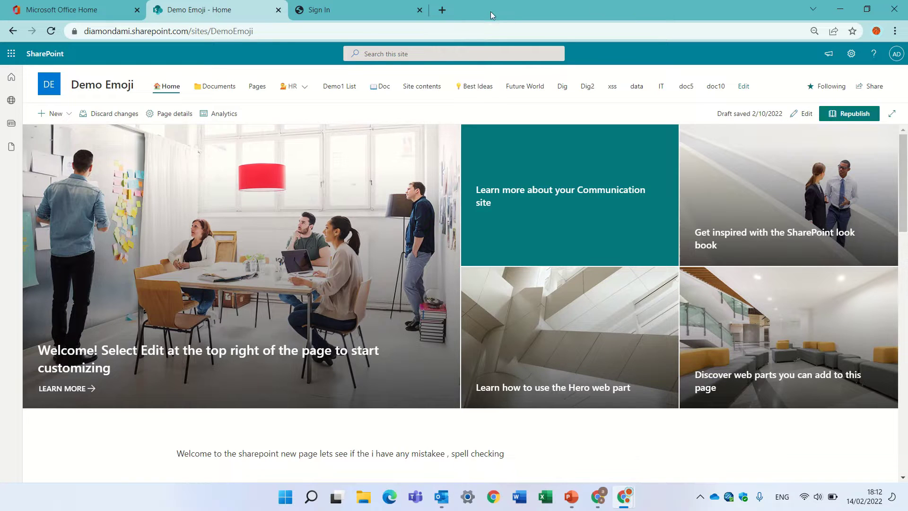
- Create a new page from the Blank template and add an Embed web part to it
{"action": "left_click", "coordinate": [53, 114]}
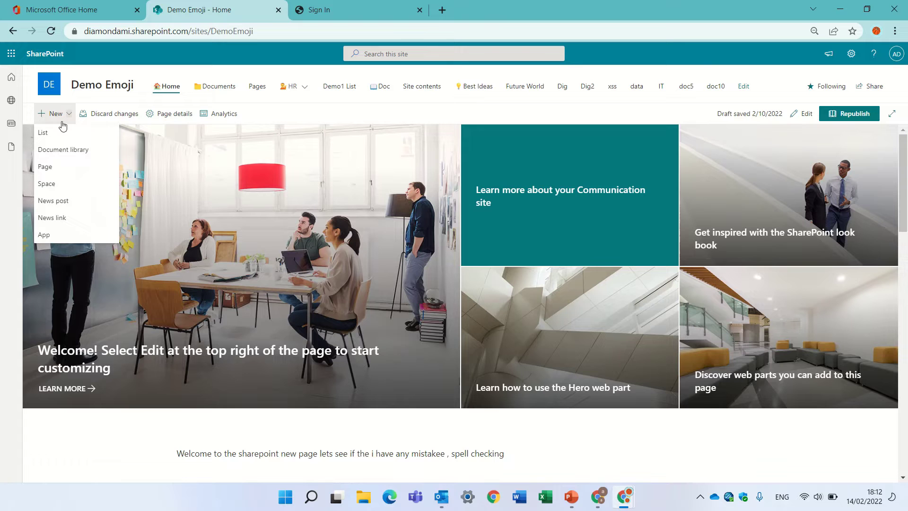
{"action": "left_click", "coordinate": [72, 168]}
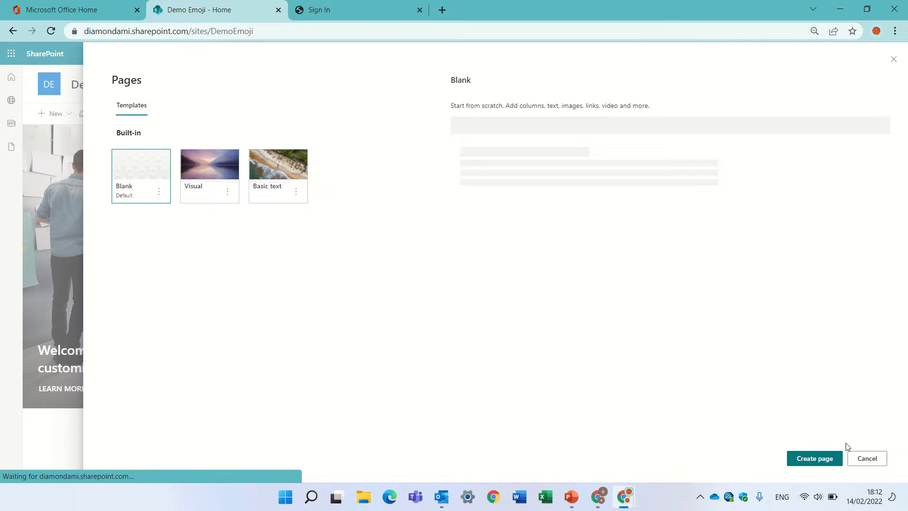
{"action": "left_click", "coordinate": [814, 458]}
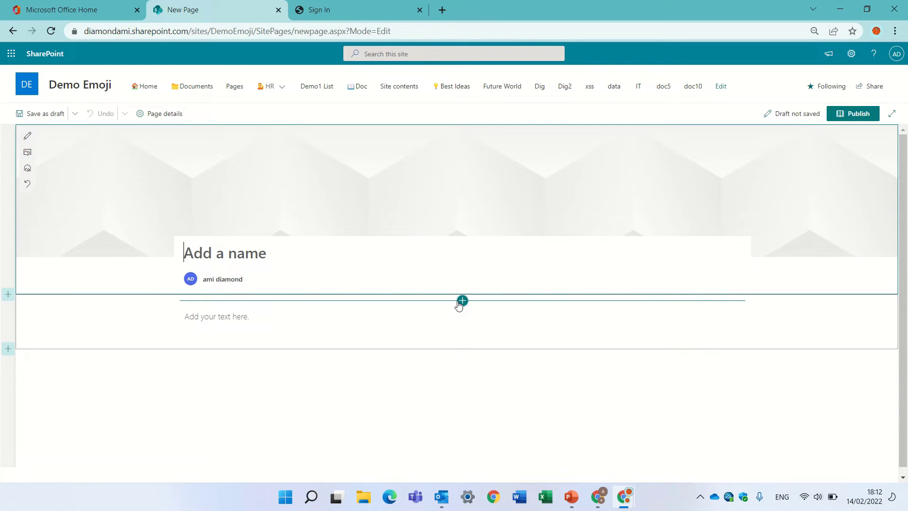
{"action": "left_click", "coordinate": [461, 301]}
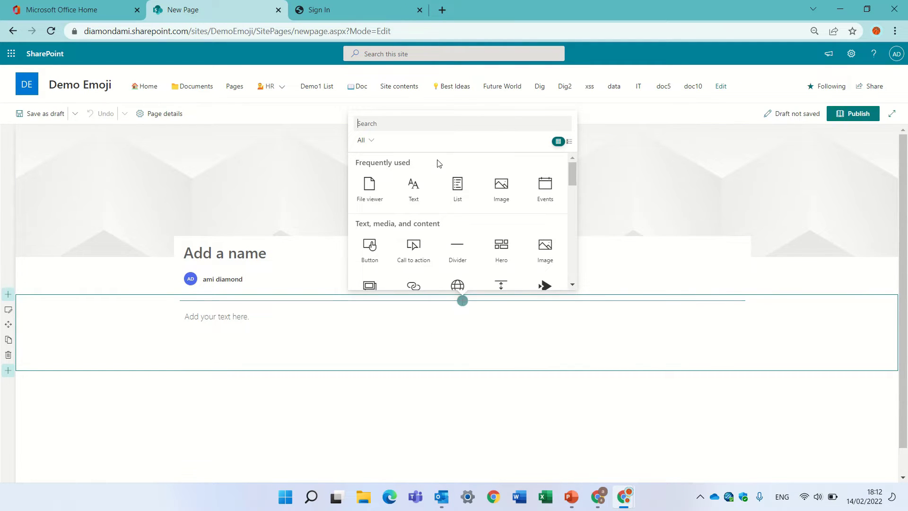
{"action": "type", "text": "em"}
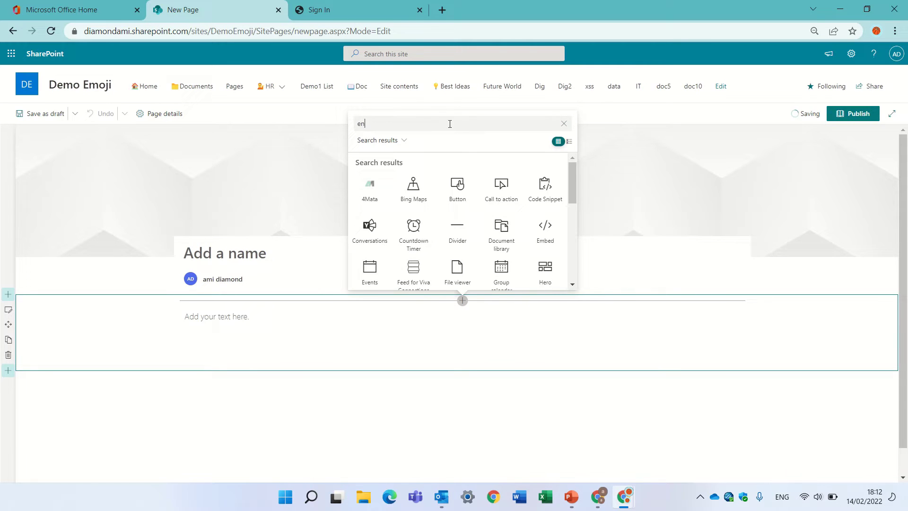
{"action": "left_click", "coordinate": [461, 183]}
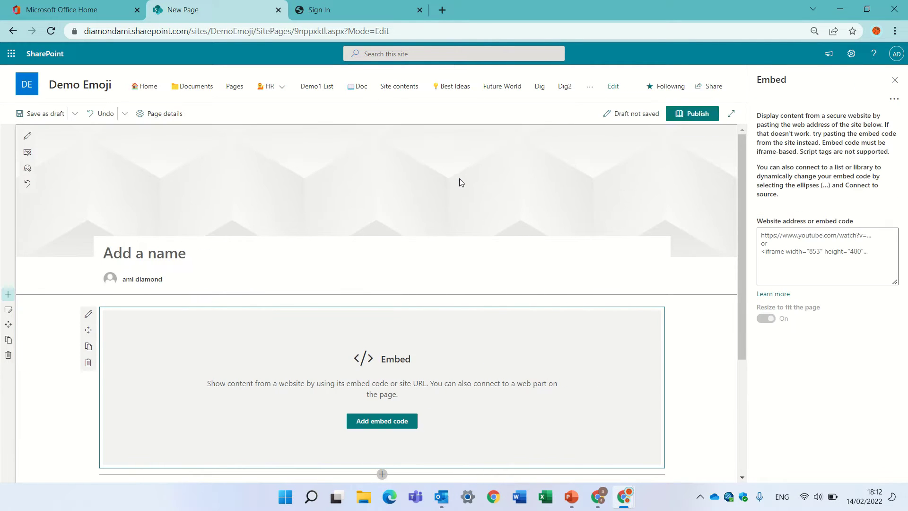
- Copy the Google Form's iframe embed code from the Forms window
{"action": "left_click", "coordinate": [788, 253]}
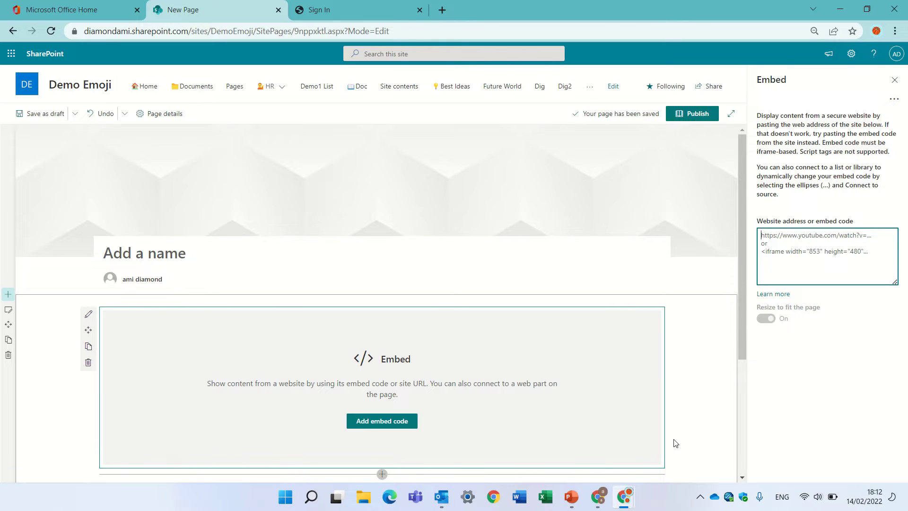
{"action": "left_click", "coordinate": [604, 504]}
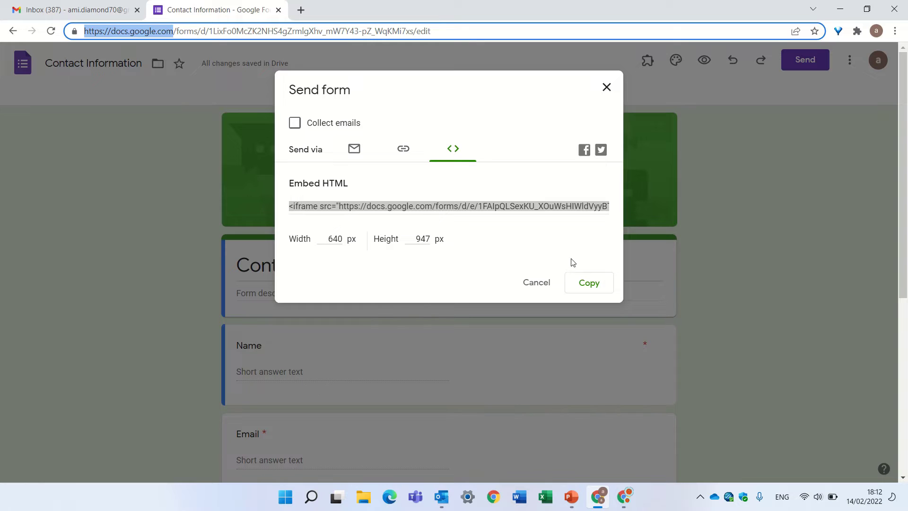
{"action": "left_click", "coordinate": [592, 286]}
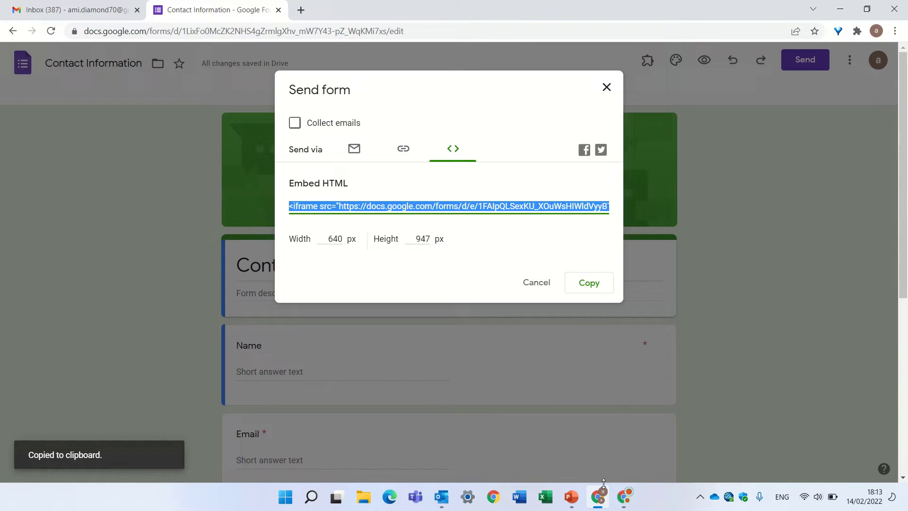
- Paste the Google Form embed code into the Embed web part, which rejects docs.google.com
{"action": "mouse_move", "coordinate": [626, 494]}
{"action": "left_click", "coordinate": [564, 435]}
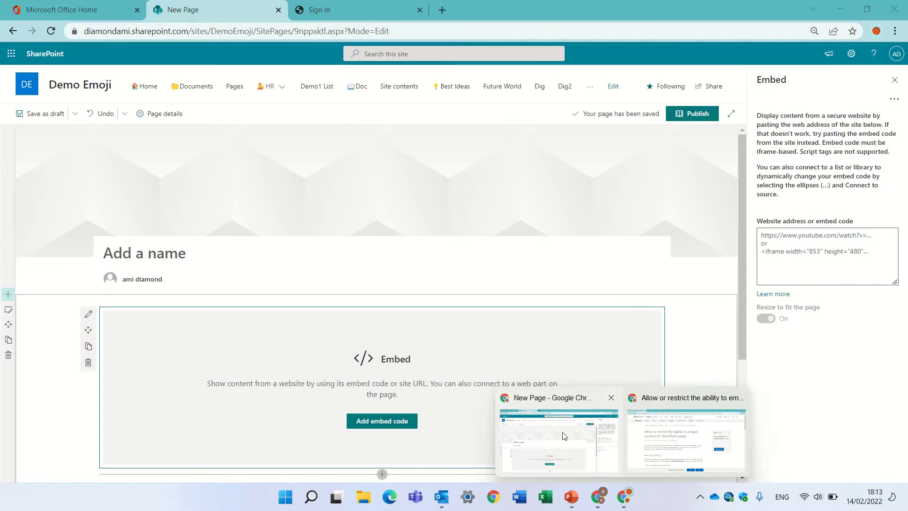
{"action": "key", "text": "ctrl+v"}
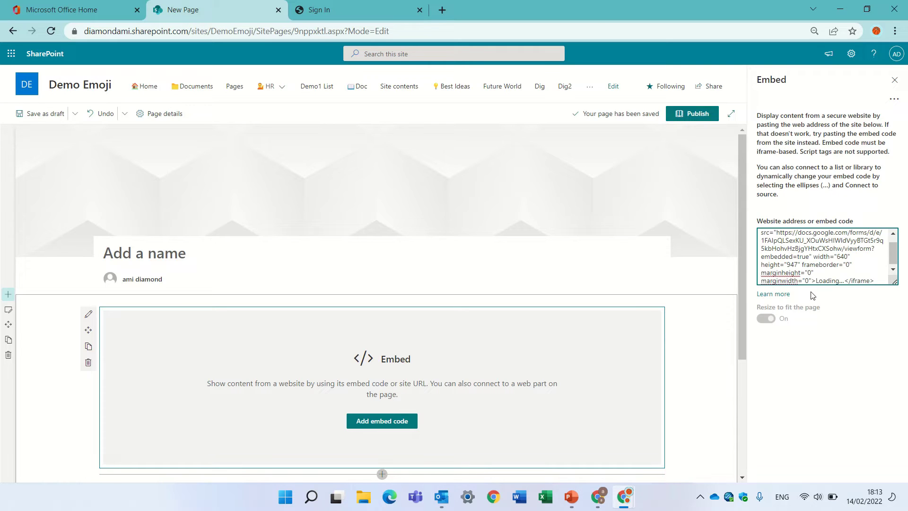
{"action": "left_click", "coordinate": [853, 342]}
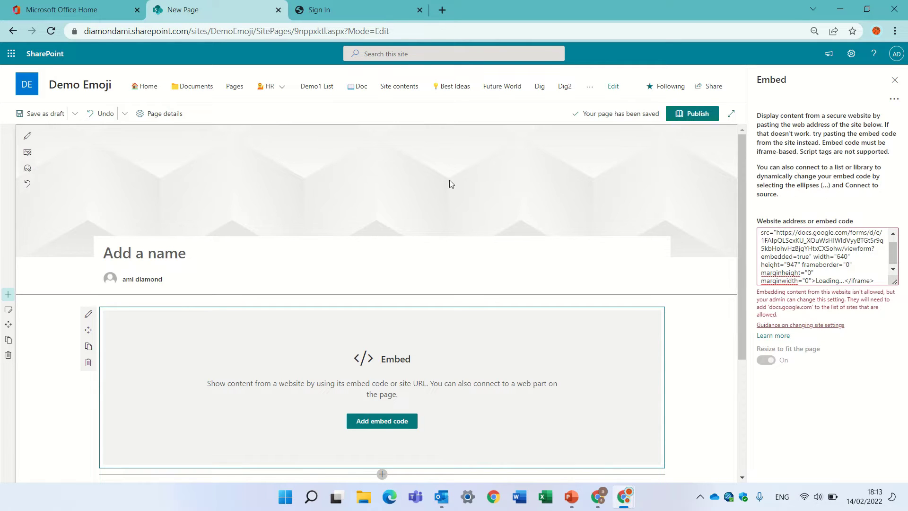
- Title the page 'en' and publish it
{"action": "left_click", "coordinate": [150, 253]}
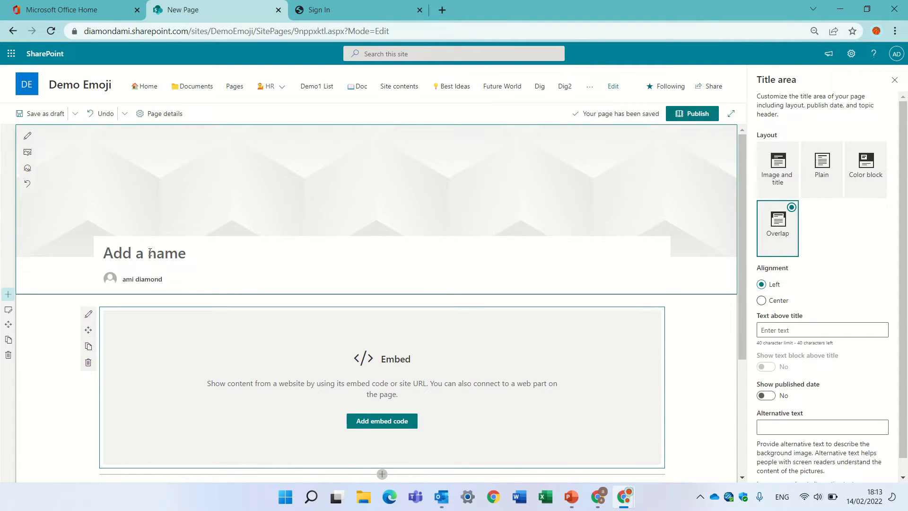
{"action": "type", "text": "en"}
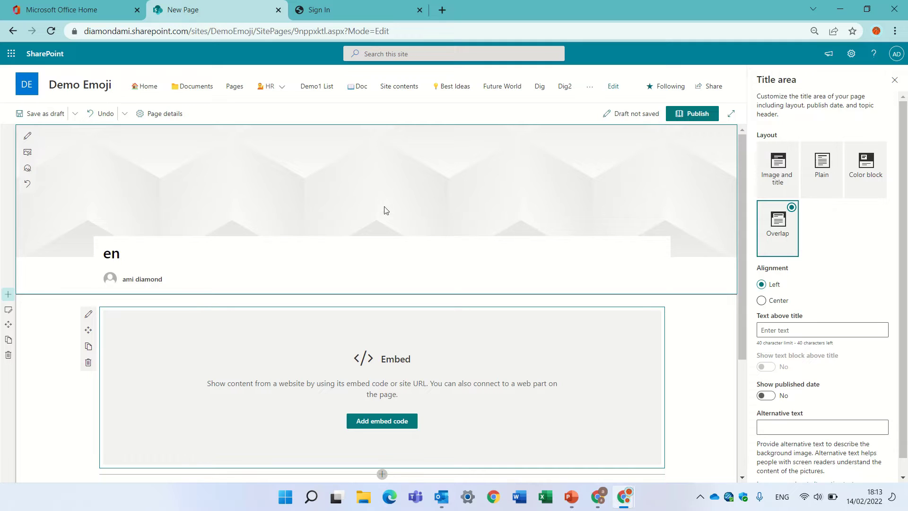
{"action": "left_click", "coordinate": [703, 114]}
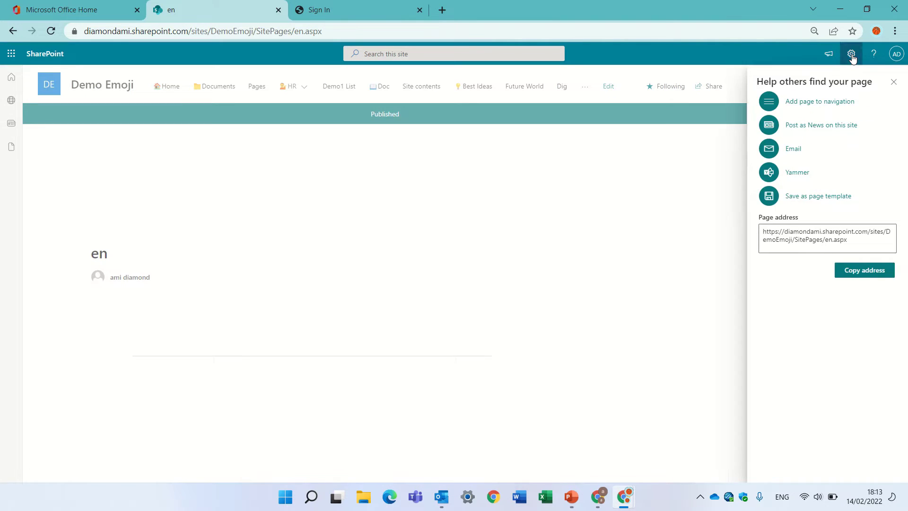
- Go through Site contents to the HTML Field Security settings and focus the allowed-domain box
{"action": "left_click", "coordinate": [851, 55]}
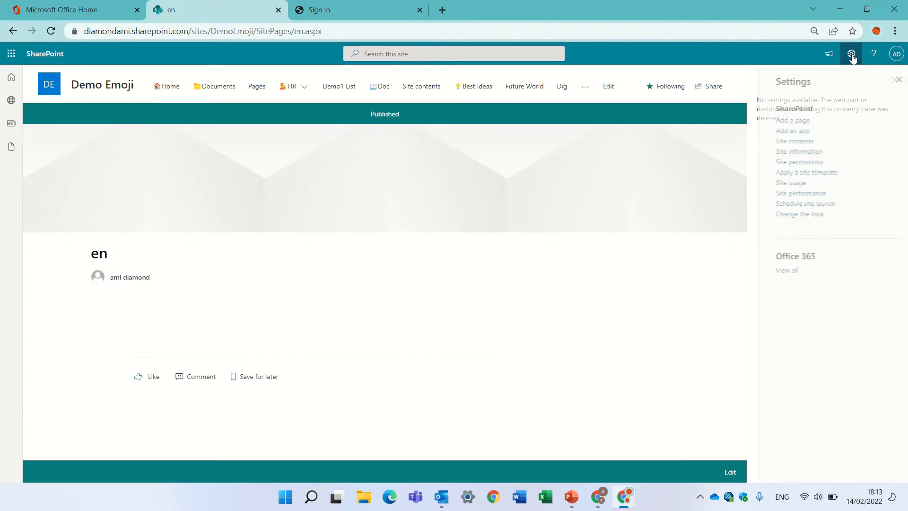
{"action": "left_click", "coordinate": [851, 55]}
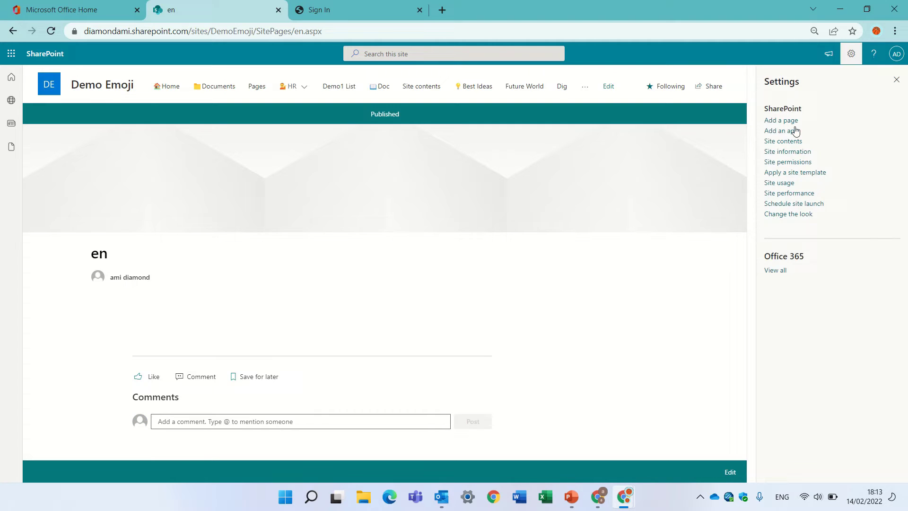
{"action": "left_click", "coordinate": [792, 141]}
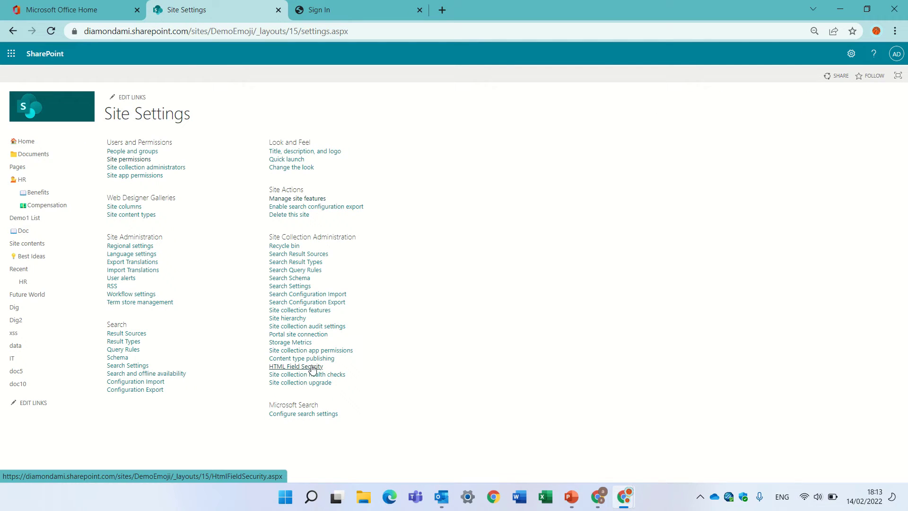
{"action": "left_click", "coordinate": [316, 367]}
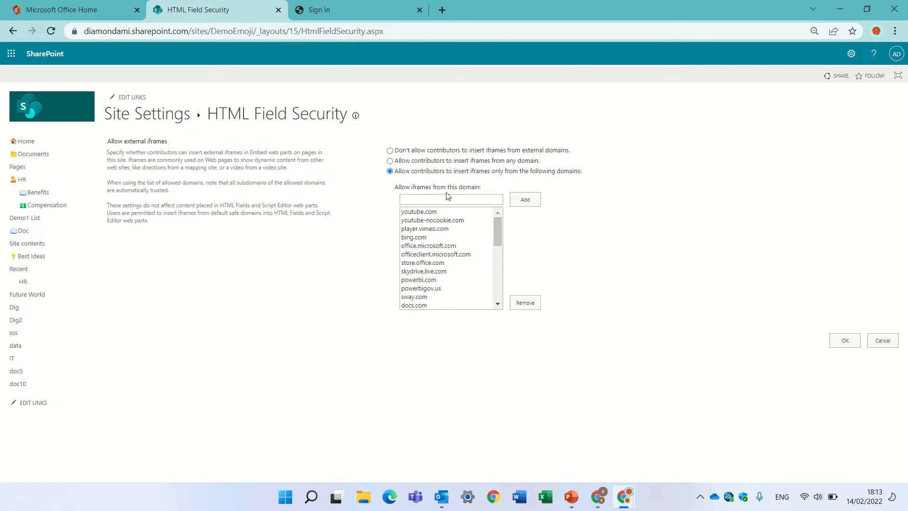
{"action": "left_click", "coordinate": [417, 200]}
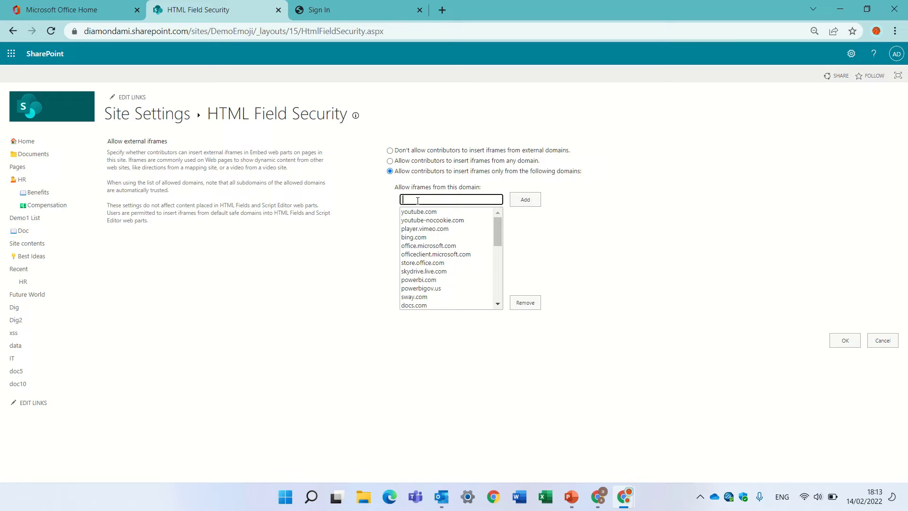
- Select the docs.google.com domain in the Google Form's web address
{"action": "left_click", "coordinate": [597, 497]}
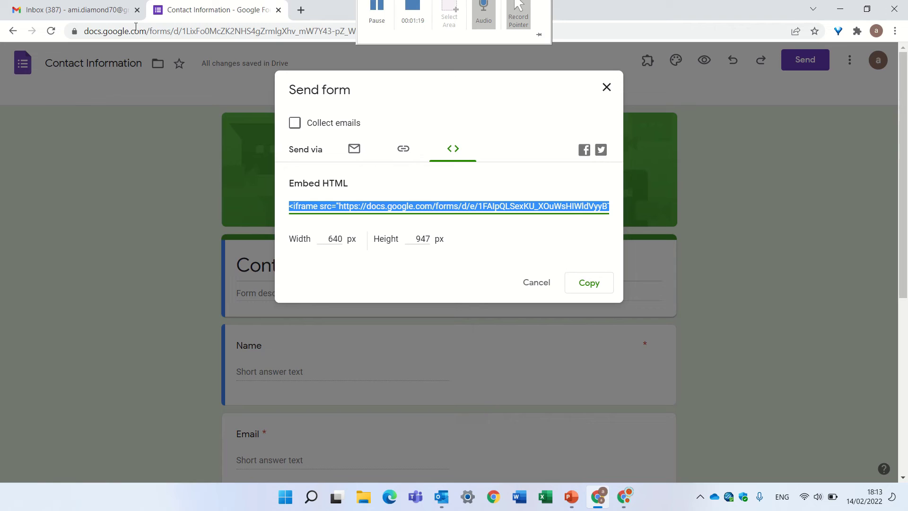
{"action": "left_click_drag", "start_coordinate": [146, 32], "coordinate": [74, 29]}
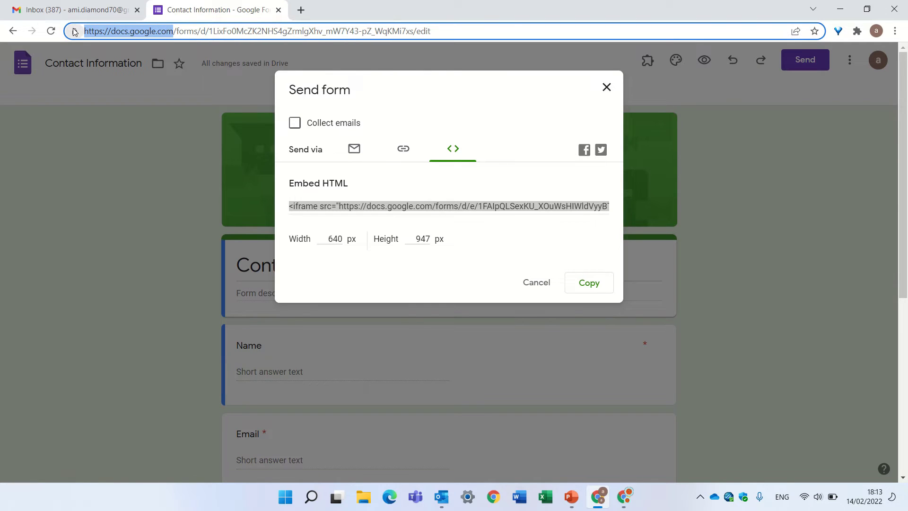
{"action": "left_click", "coordinate": [173, 31]}
{"action": "left_click_drag", "start_coordinate": [173, 31], "coordinate": [116, 37]}
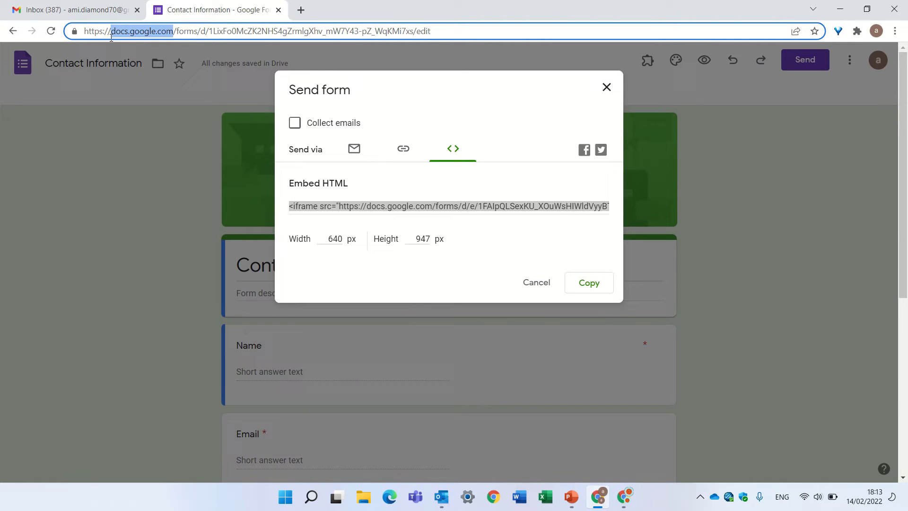
{"action": "left_click", "coordinate": [614, 499]}
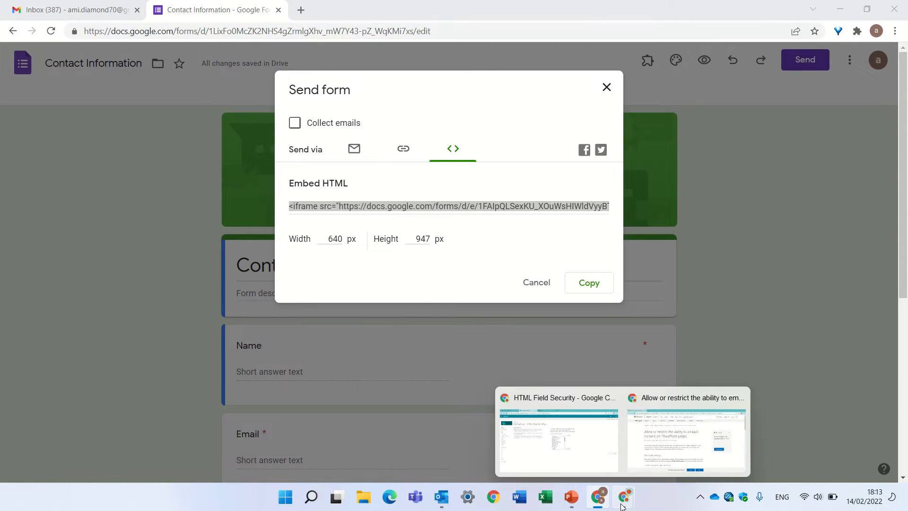
- Add docs.google.com to the allowed iframe domains and save the HTML Field Security settings
{"action": "left_click", "coordinate": [575, 450]}
{"action": "key", "text": "ctrl+v"}
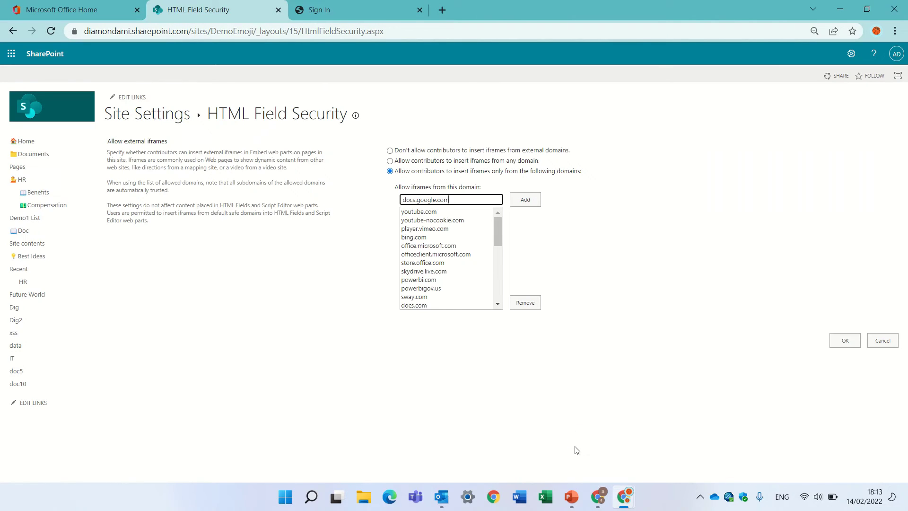
{"action": "left_click", "coordinate": [526, 200]}
{"action": "scroll", "coordinate": [496, 259], "scroll_direction": "down", "scroll_amount": 1}
{"action": "scroll", "coordinate": [496, 258], "scroll_direction": "down", "scroll_amount": 5}
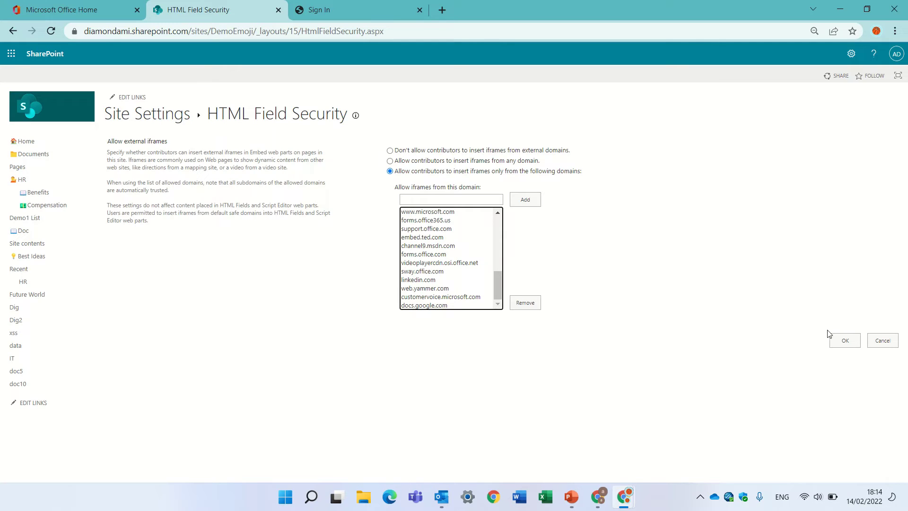
{"action": "left_click", "coordinate": [845, 340]}
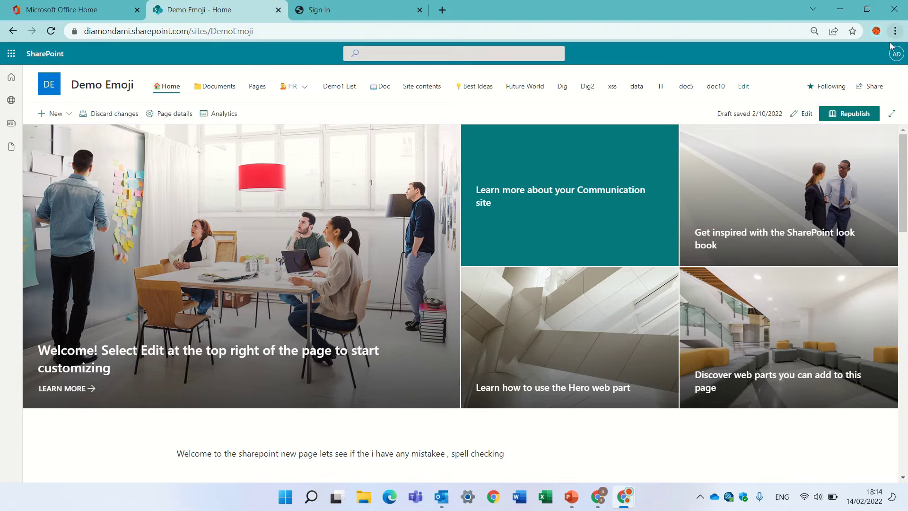
- Reopen the en page from Site contents in edit mode and open its Embed web part settings
{"action": "left_click", "coordinate": [850, 54]}
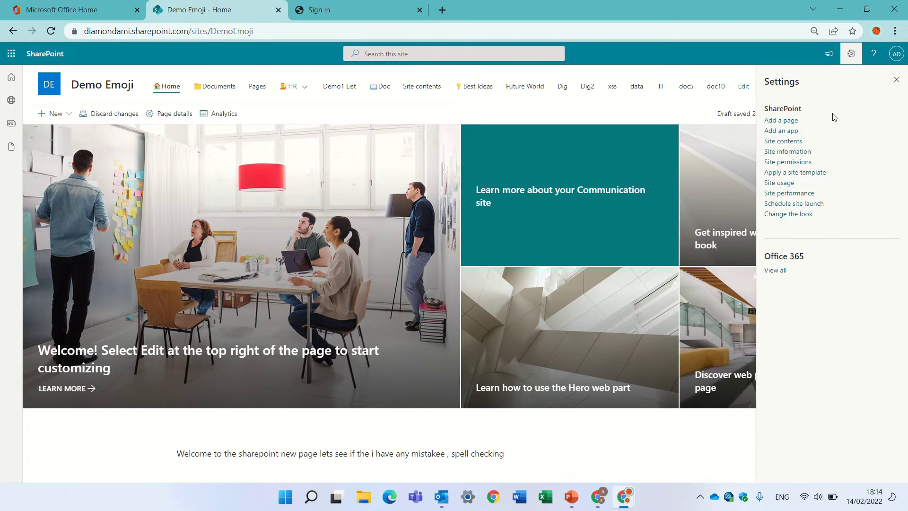
{"action": "left_click", "coordinate": [790, 142]}
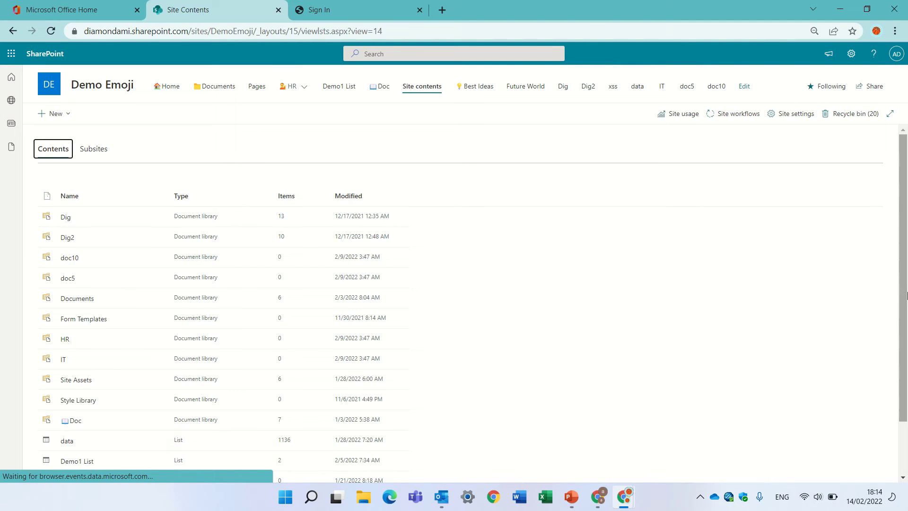
{"action": "scroll", "coordinate": [900, 381], "scroll_direction": "down", "scroll_amount": 2}
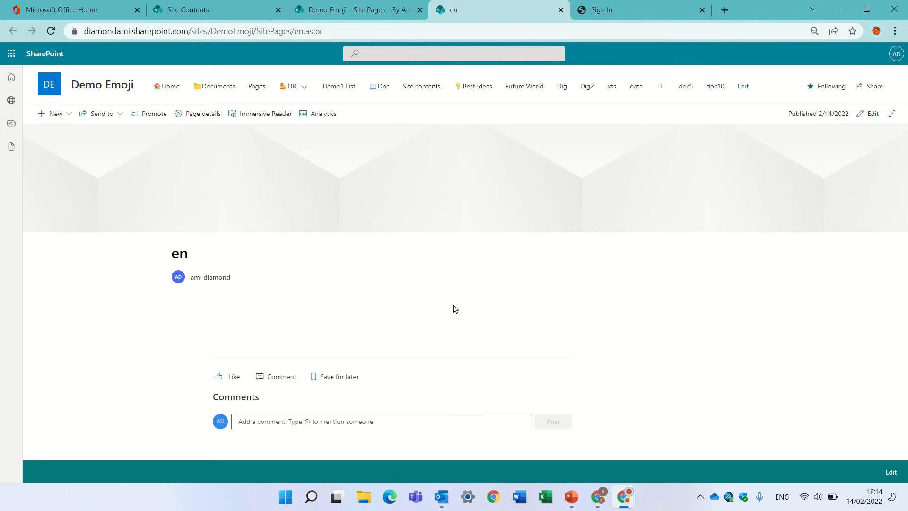
{"action": "left_click", "coordinate": [870, 114]}
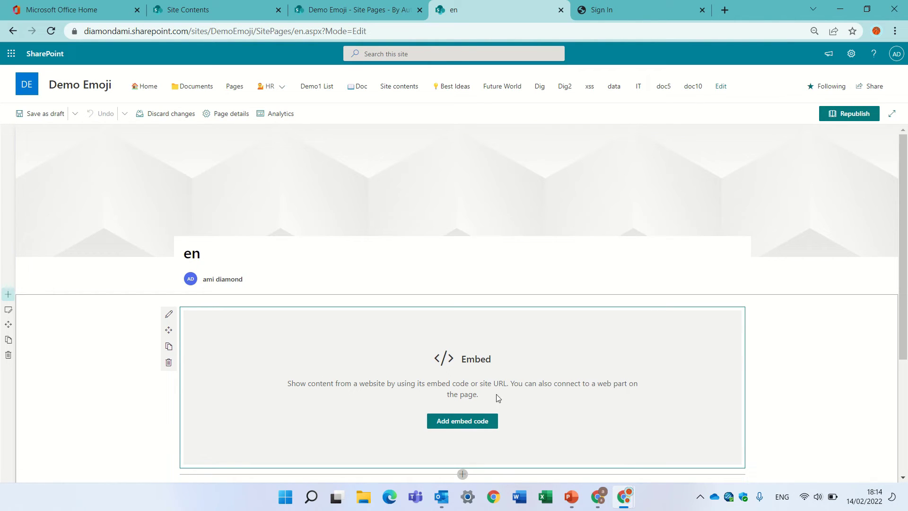
{"action": "left_click", "coordinate": [475, 422]}
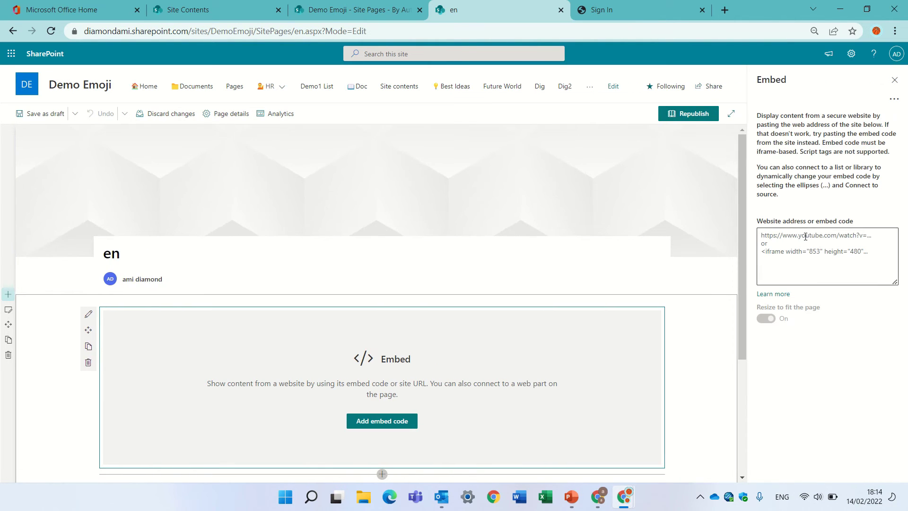
- Copy the Google Form's embed HTML again and close the Send form dialog
{"action": "left_click", "coordinate": [598, 497]}
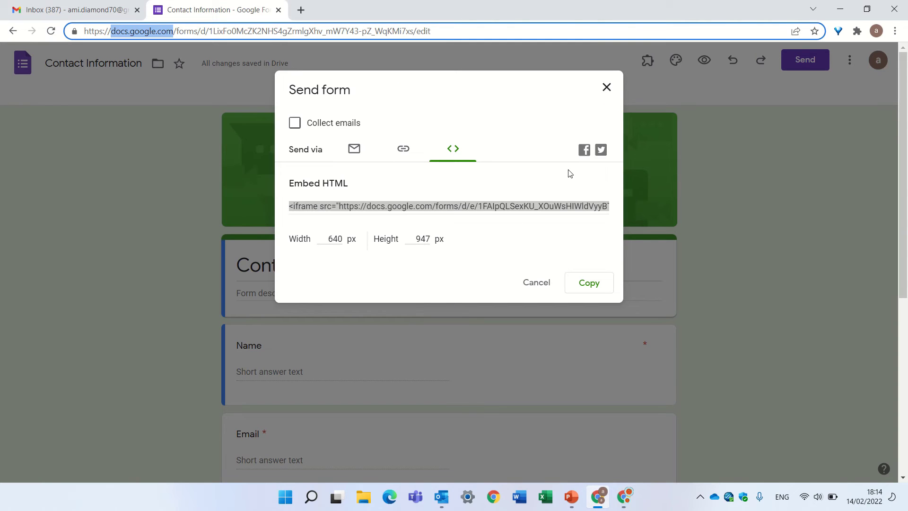
{"action": "left_click", "coordinate": [573, 284]}
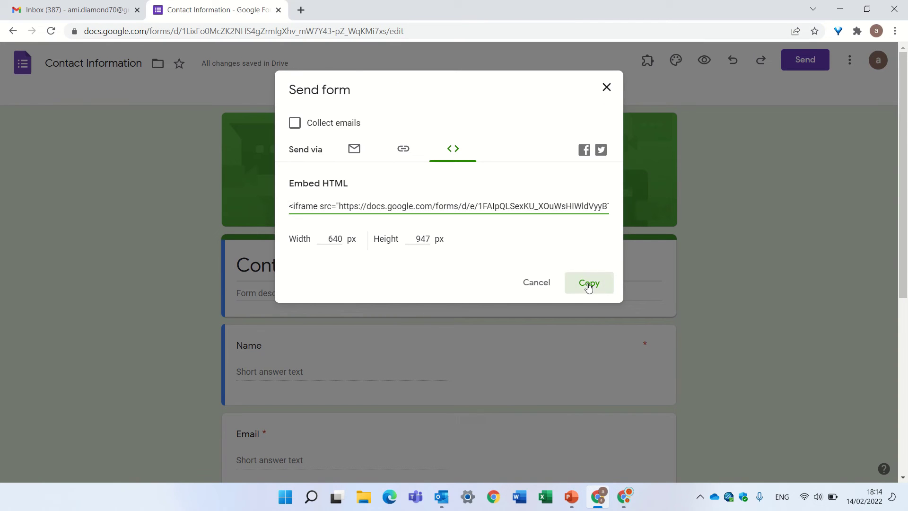
{"action": "left_click", "coordinate": [621, 499]}
{"action": "left_click_drag", "start_coordinate": [620, 499], "coordinate": [597, 497]}
{"action": "left_click", "coordinate": [624, 497]}
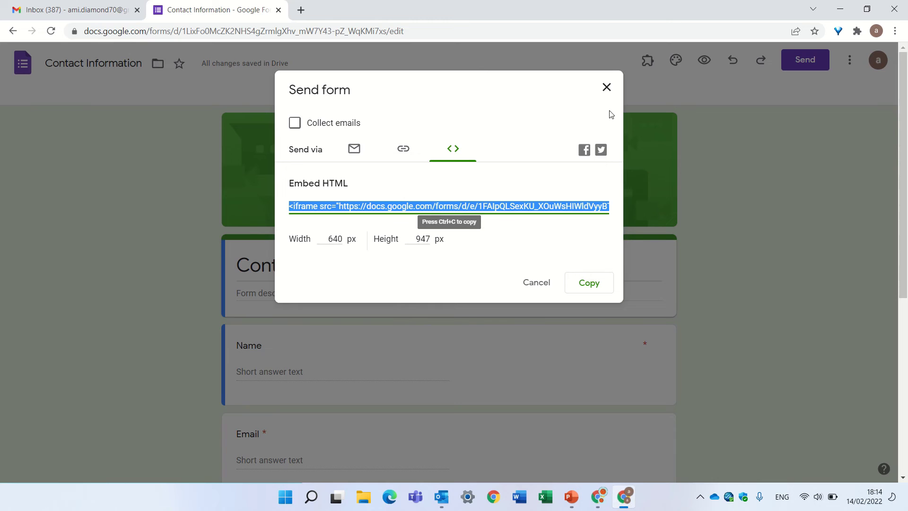
{"action": "left_click", "coordinate": [606, 87]}
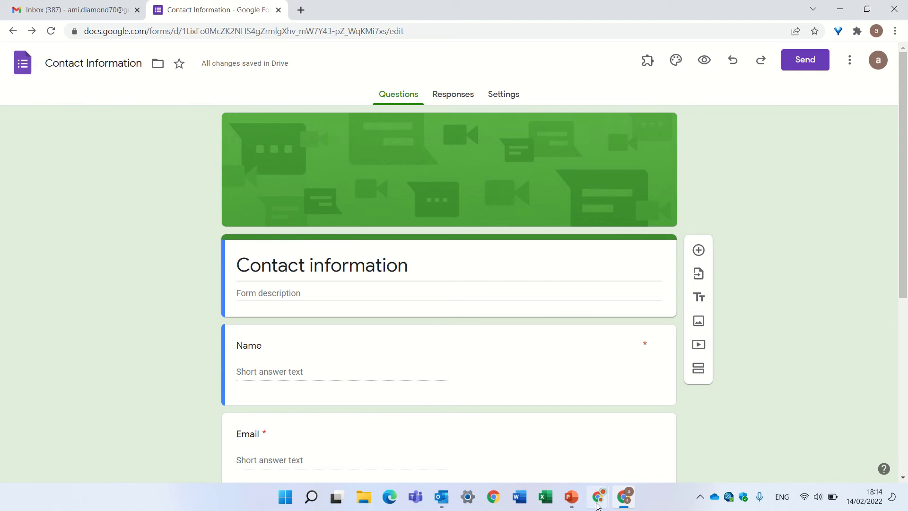
- Paste the form's embed code into the en page's Embed web part, close the pane, and republish
{"action": "mouse_move", "coordinate": [597, 506]}
{"action": "left_click", "coordinate": [537, 447]}
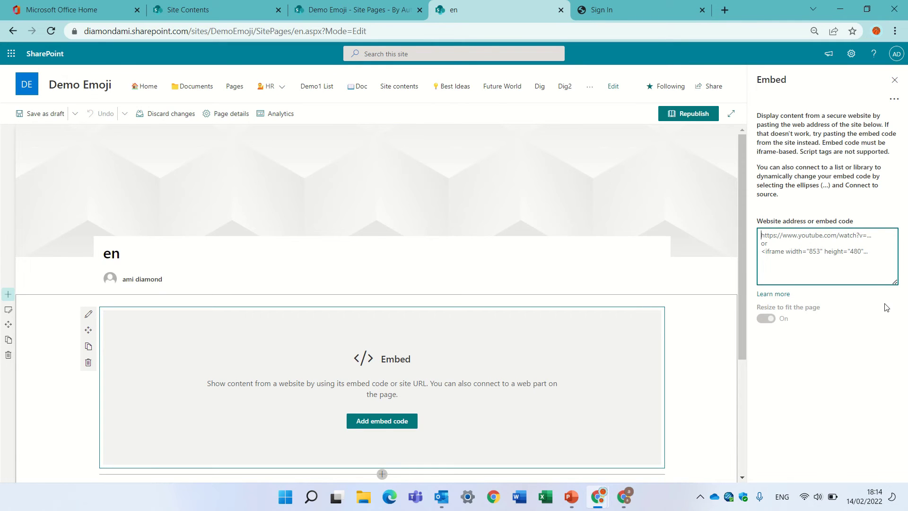
{"action": "key", "text": "ctrl+v"}
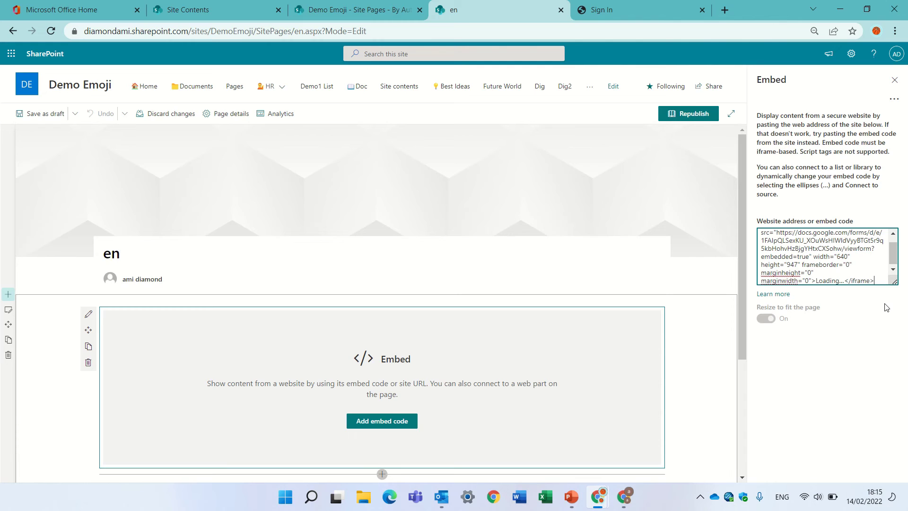
{"action": "left_click", "coordinate": [842, 359]}
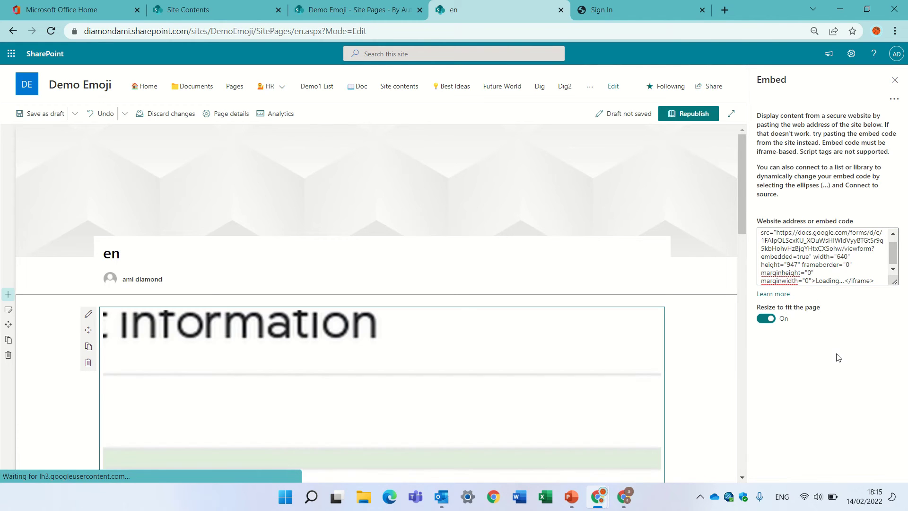
{"action": "left_click", "coordinate": [894, 79]}
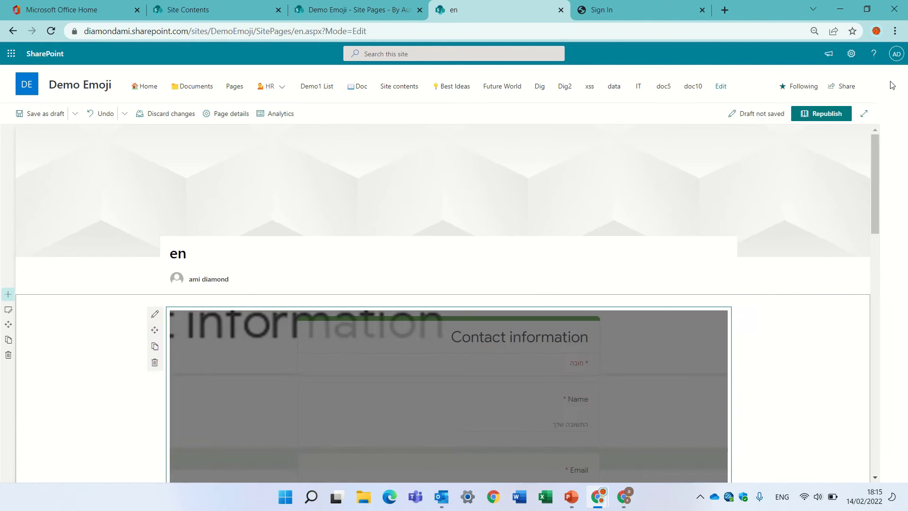
{"action": "scroll", "coordinate": [884, 238], "scroll_direction": "down", "scroll_amount": 4}
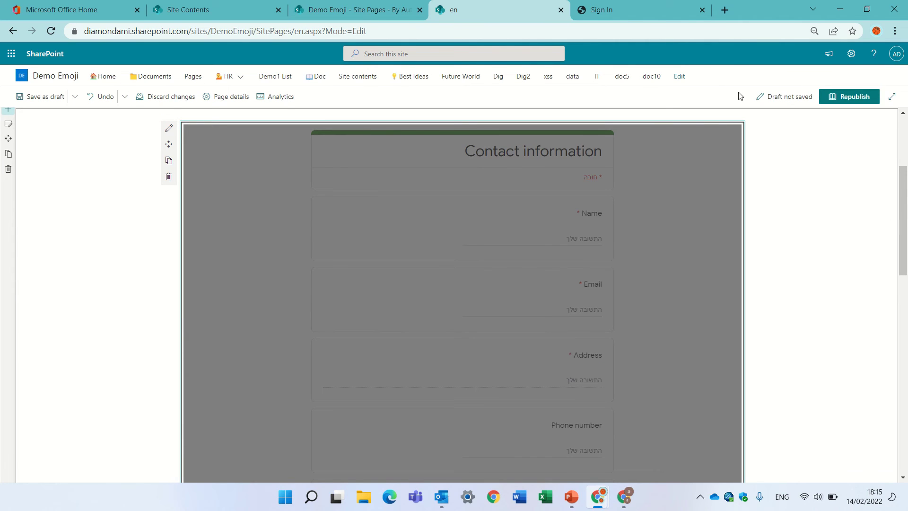
{"action": "left_click", "coordinate": [845, 97]}
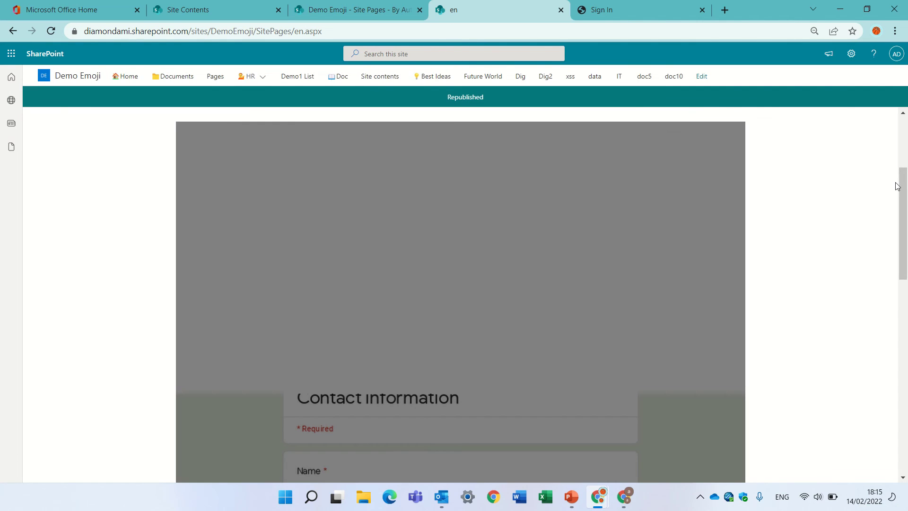
- Reload the republished en page and scroll through the embedded Contact information form
{"action": "left_click_drag", "start_coordinate": [897, 186], "coordinate": [879, 373]}
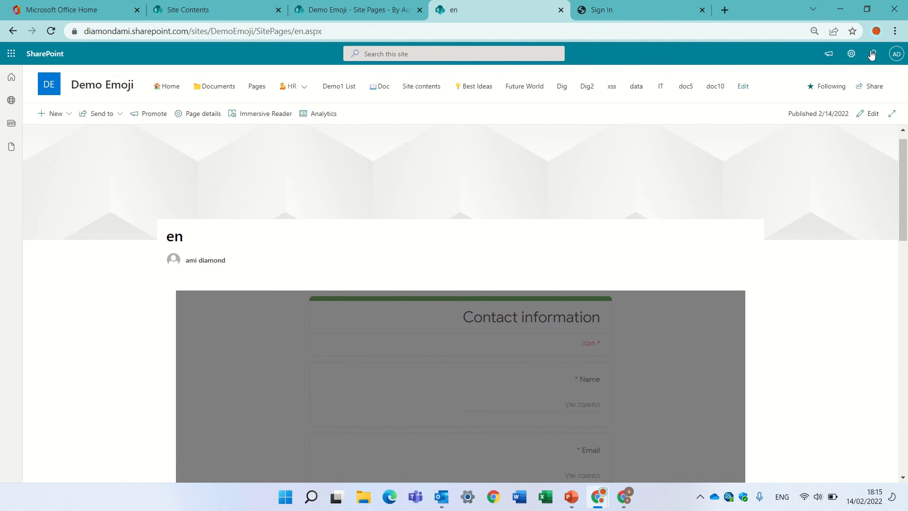
{"action": "left_click", "coordinate": [53, 35]}
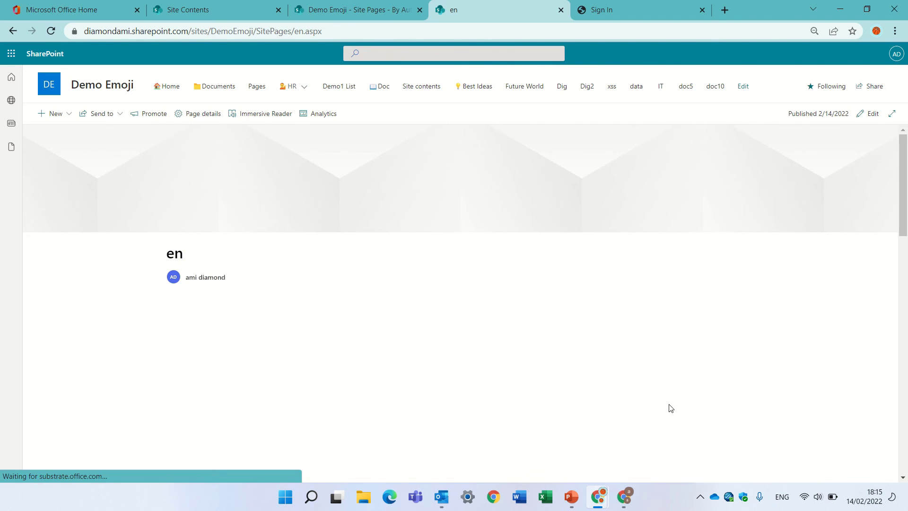
{"action": "left_click_drag", "start_coordinate": [905, 197], "coordinate": [897, 313]}
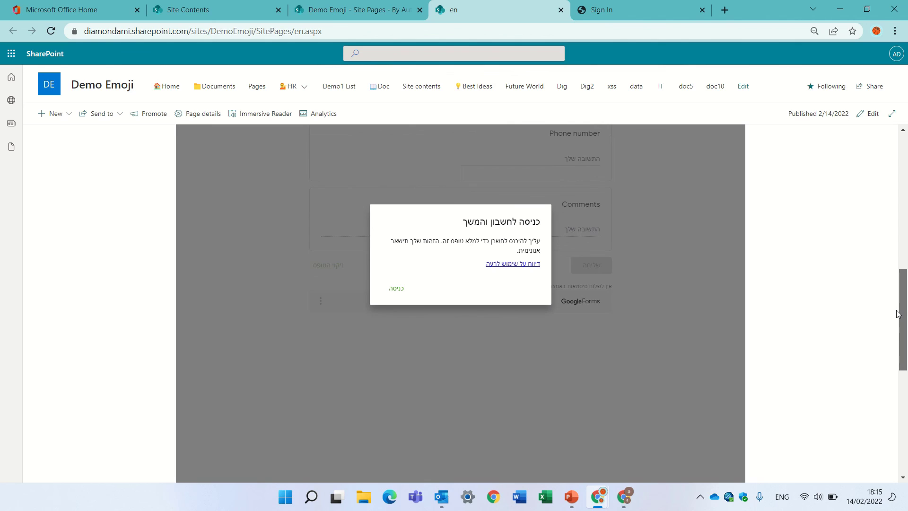